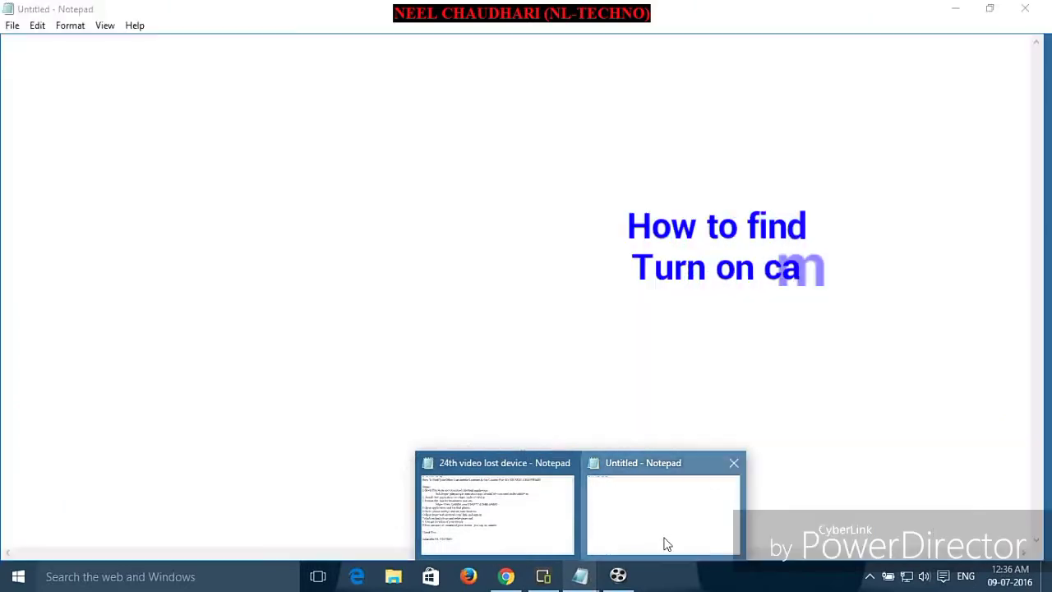
Show the MirrorGo phone screen with its app list, including AirDroid, over blank Notepad.
click(664, 538)
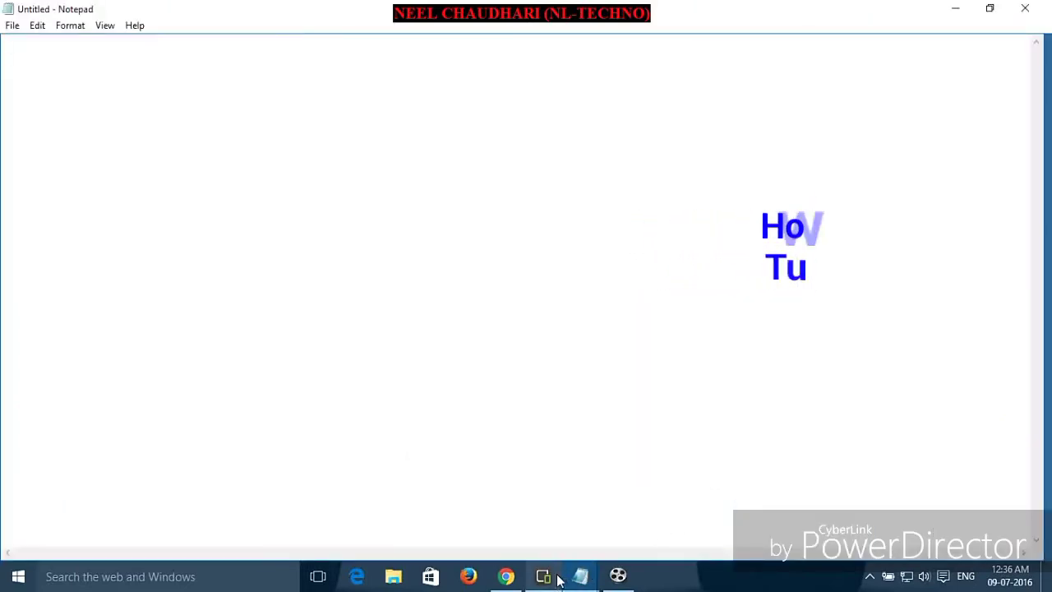
click(551, 579)
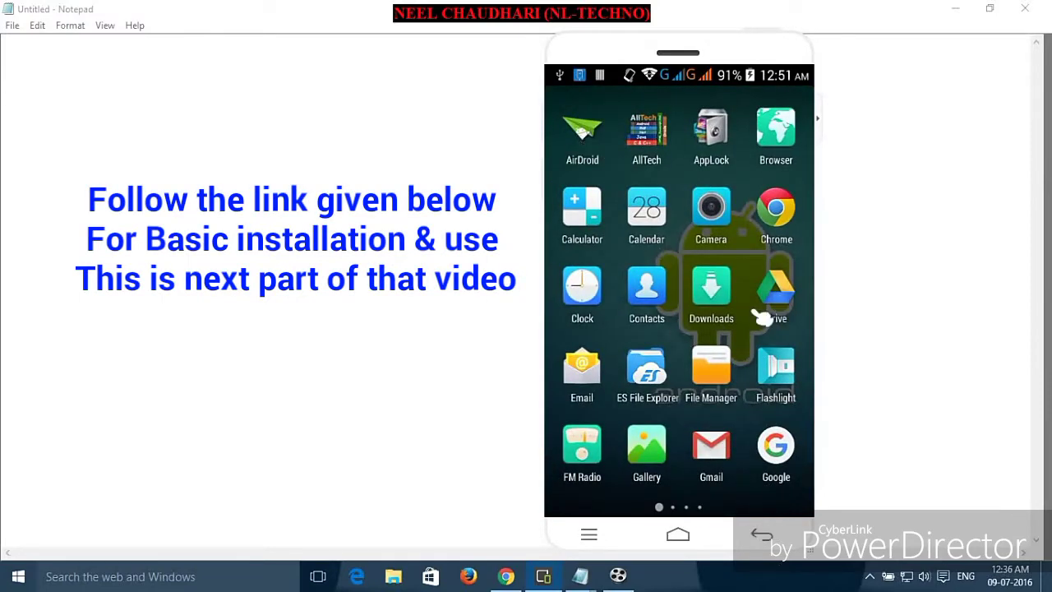
Activate AirDroid Find Phone as device administrator until it reports 'Your device is now protected'.
click(603, 159)
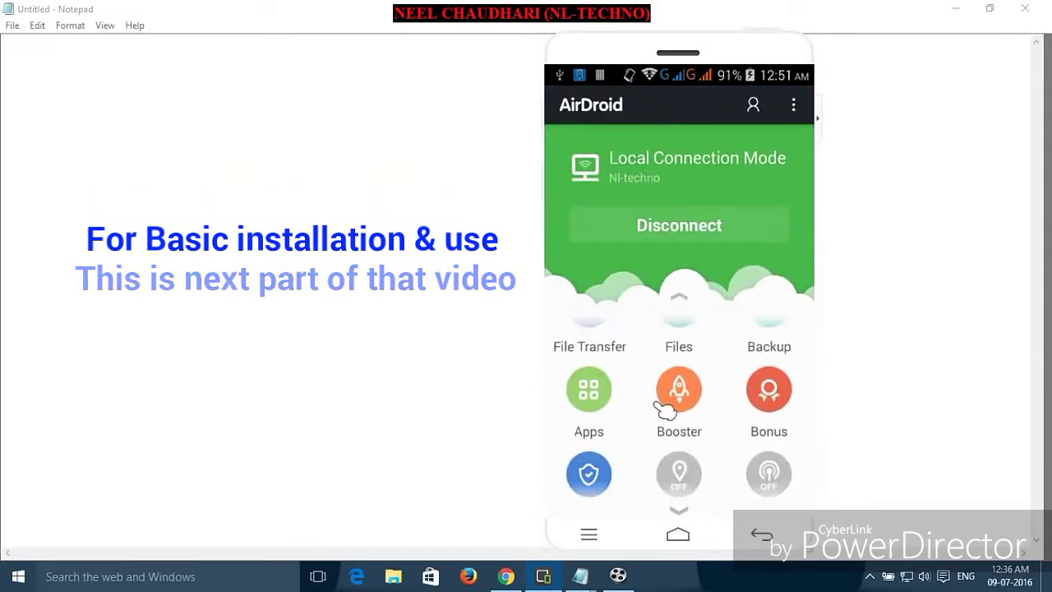
scroll(664, 409, down, 3)
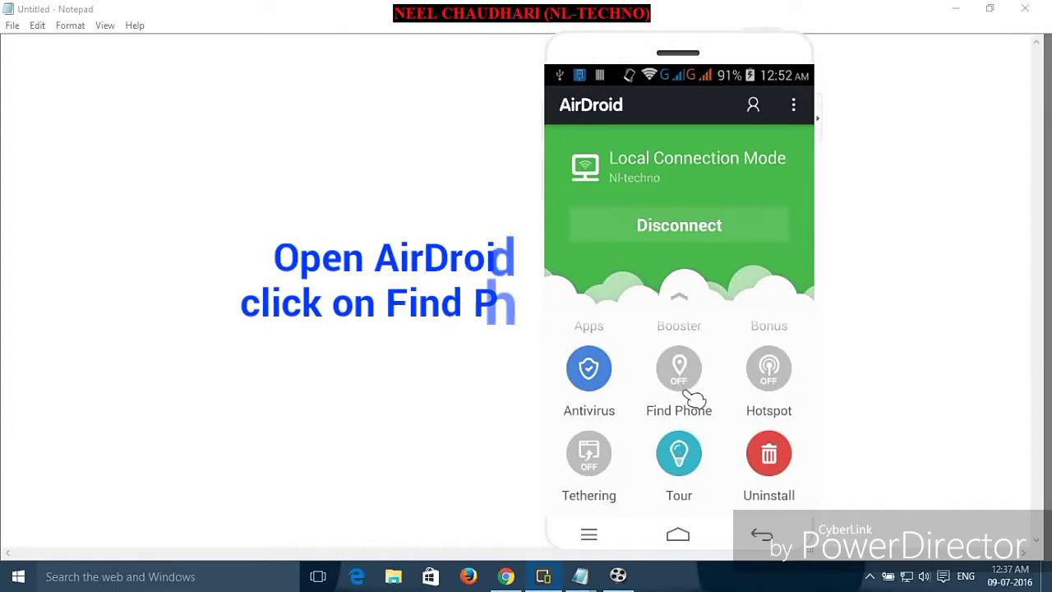
click(689, 395)
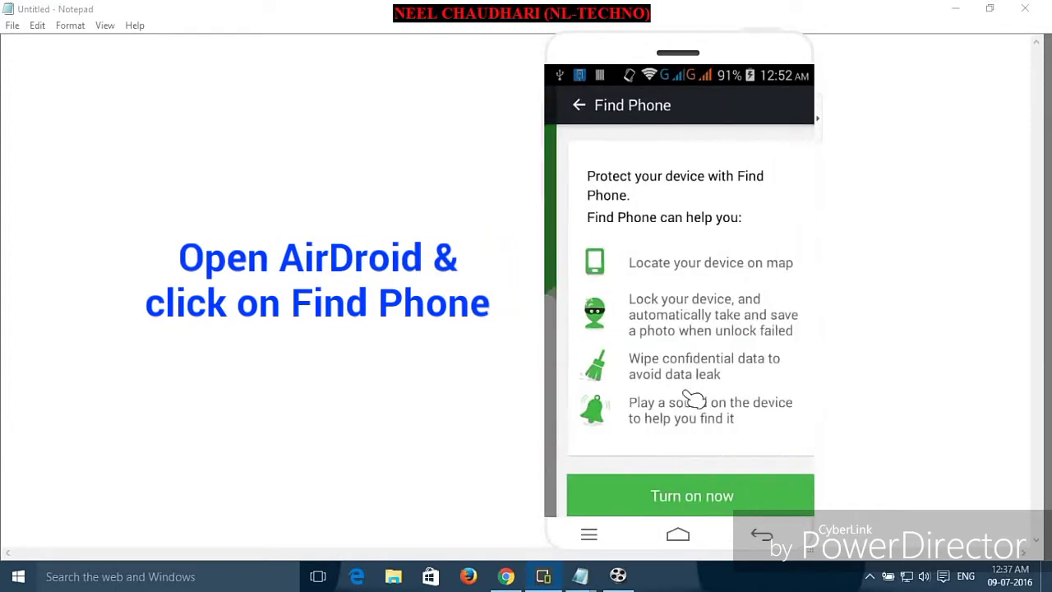
click(707, 506)
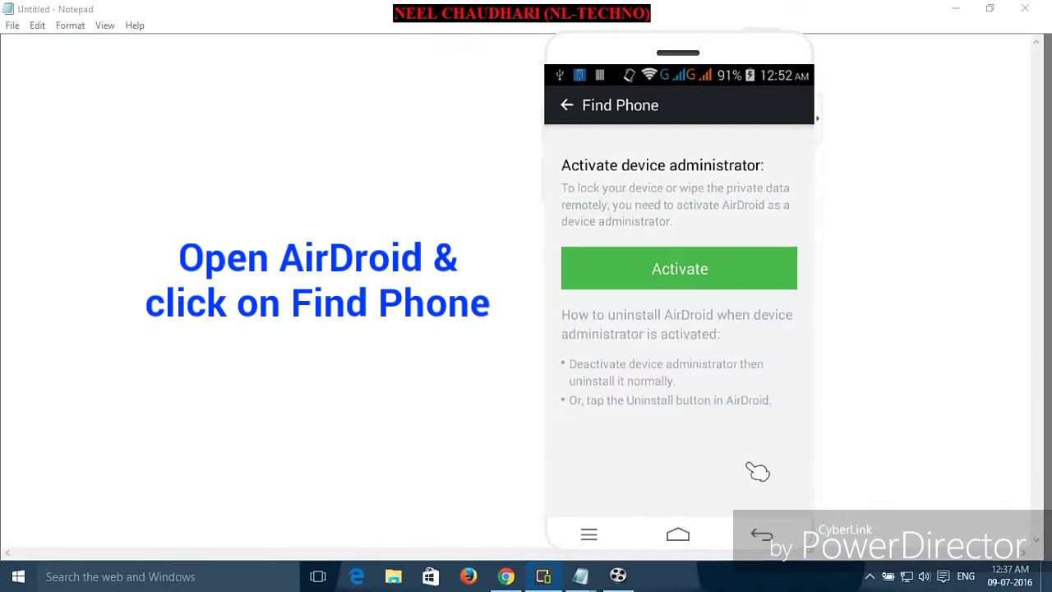
click(733, 276)
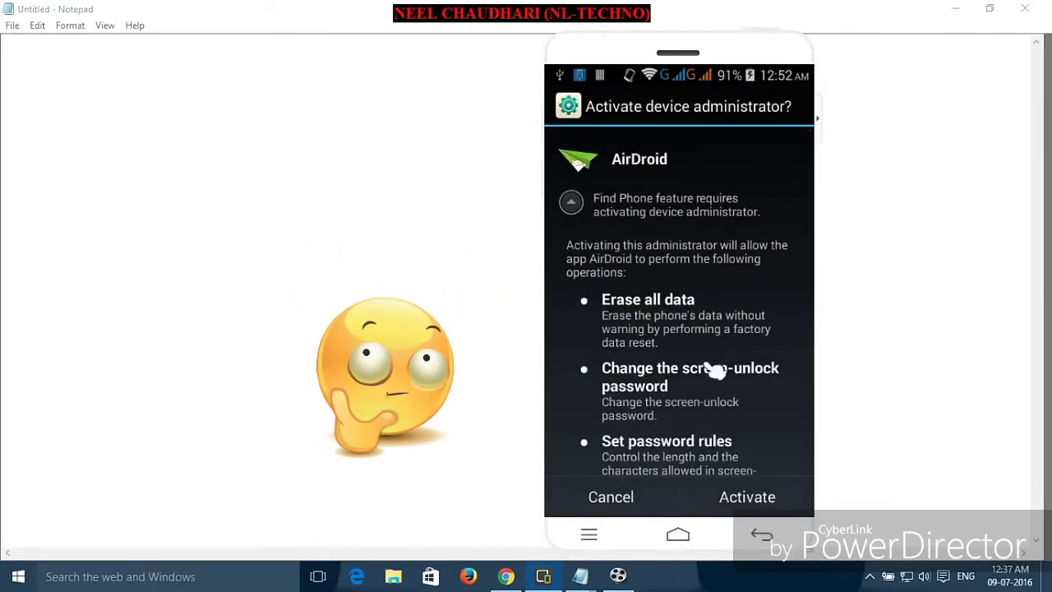
click(766, 505)
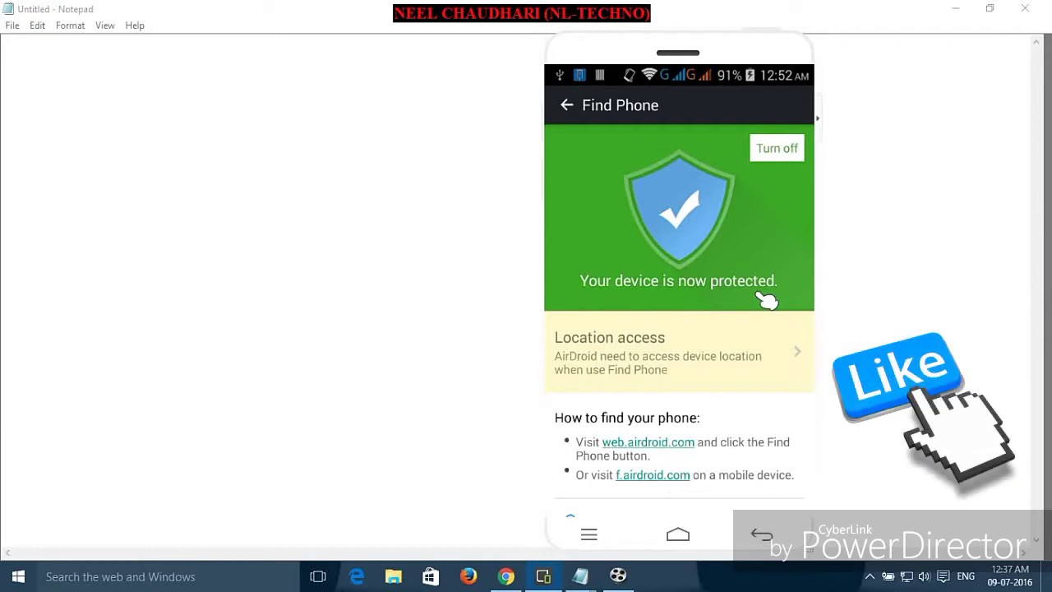
Switch Android Location on in High accuracy mode, leaving Find Phone shown as ON.
key(Escape)
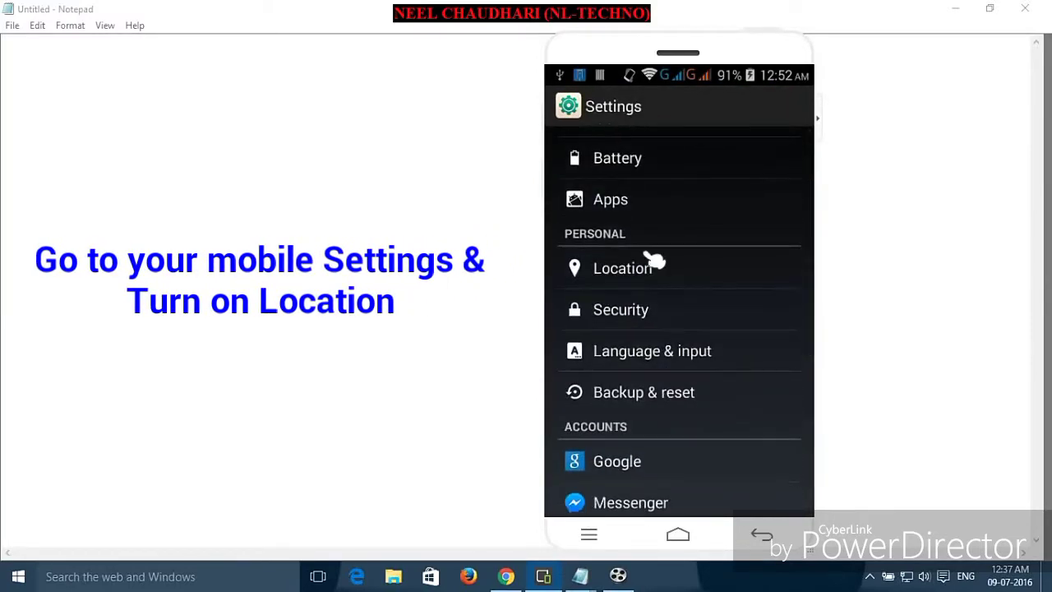
click(638, 279)
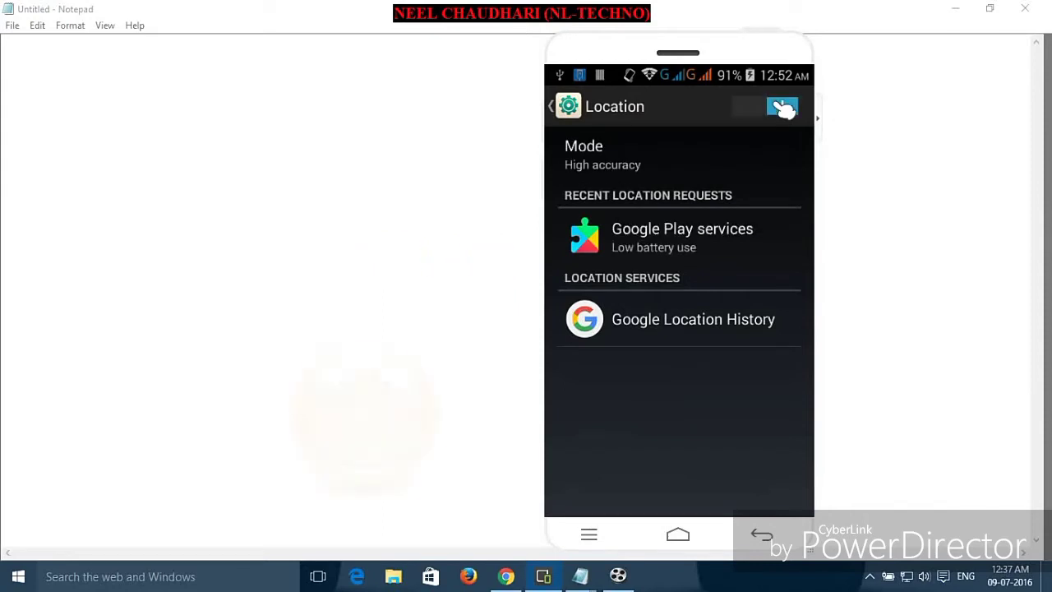
right_click(782, 109)
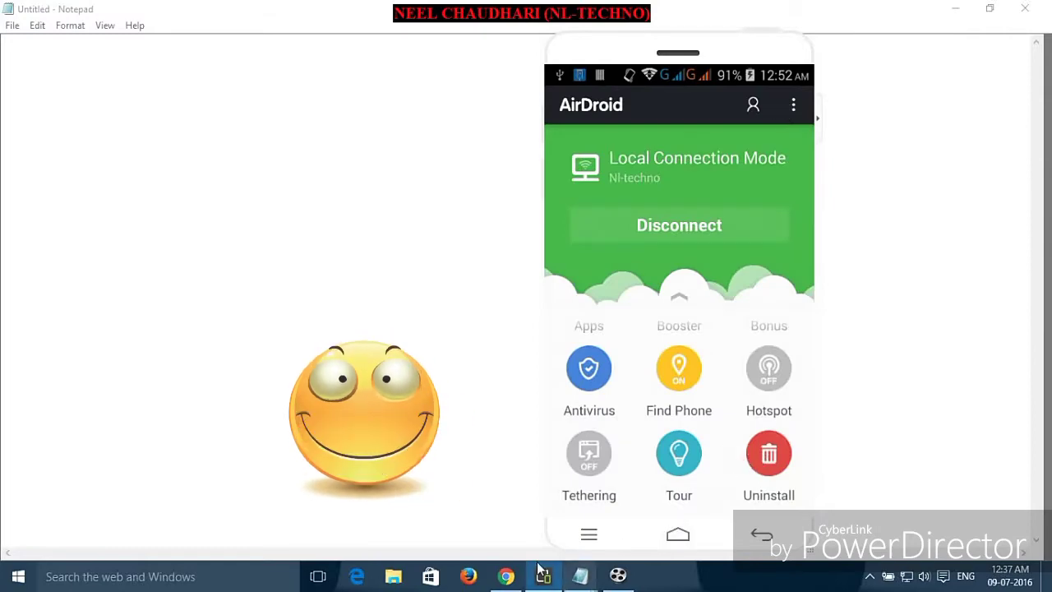
click(506, 576)
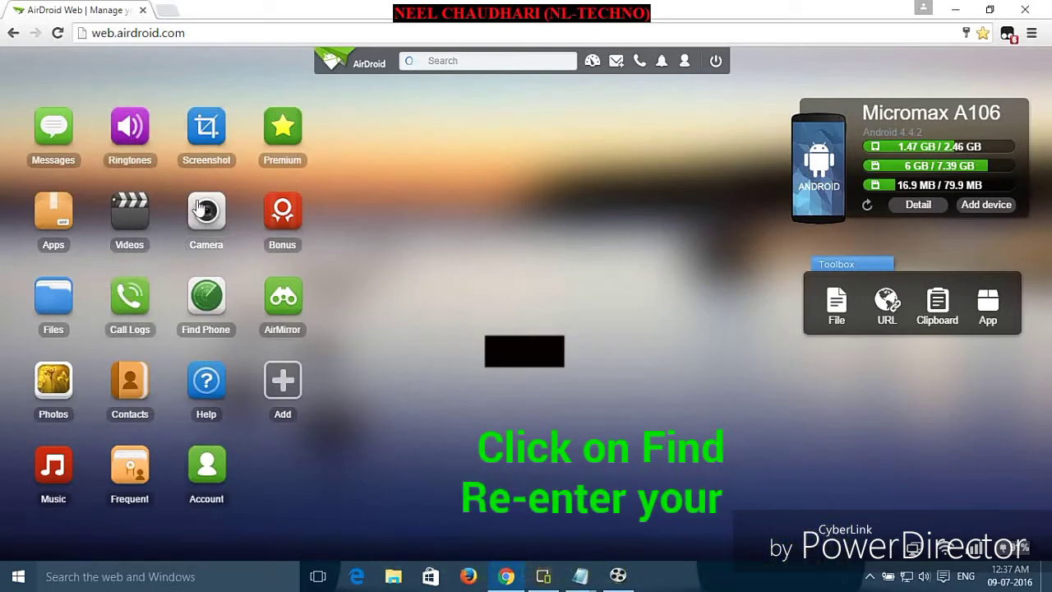
click(212, 328)
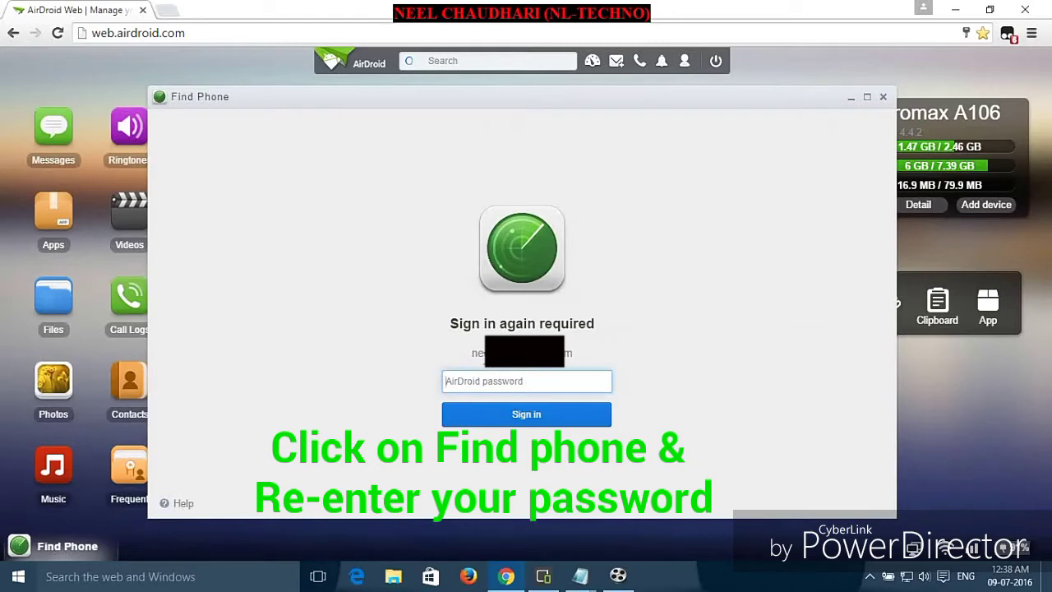
click(483, 389)
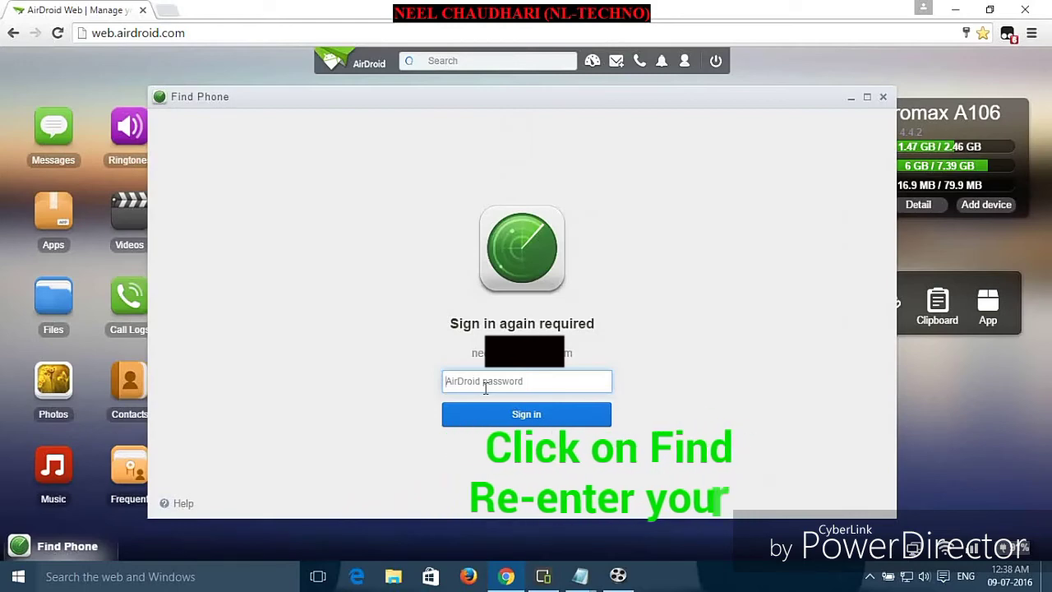
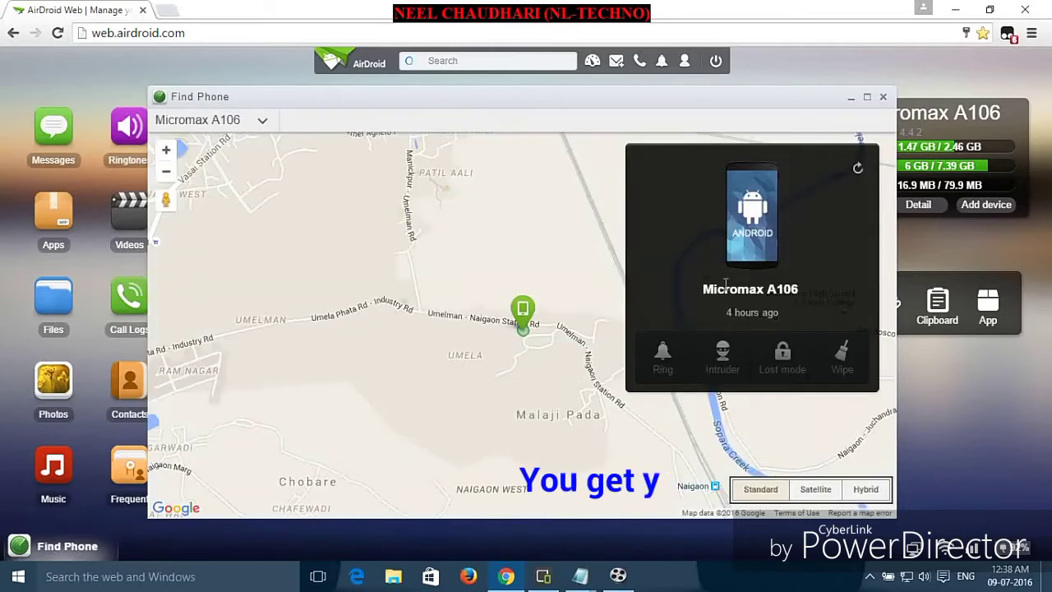
Maximize the Find Phone window and view the phone's location in Satellite mode, zooming the map.
click(867, 99)
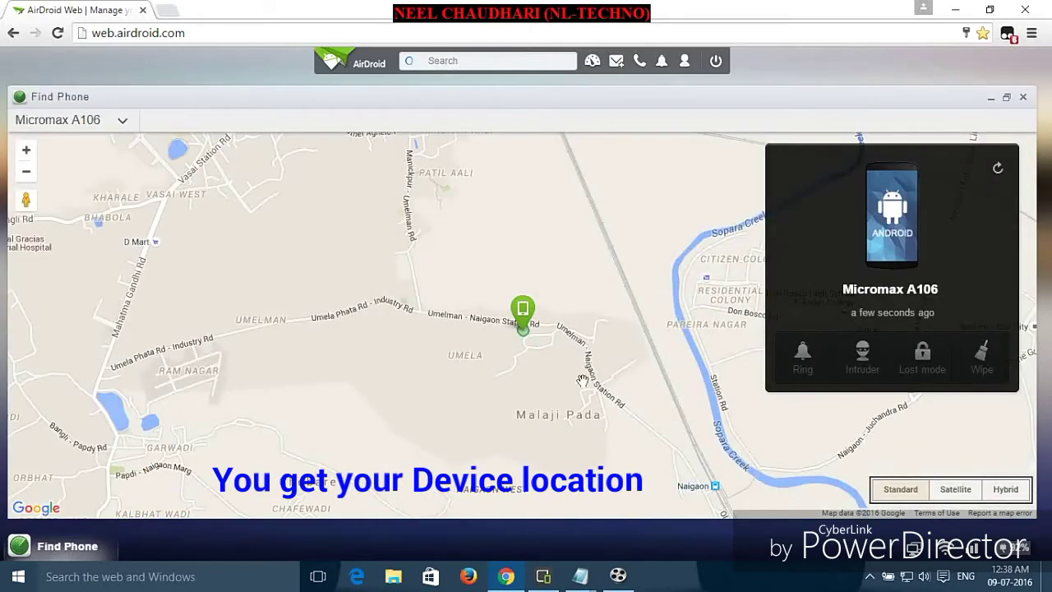
click(956, 495)
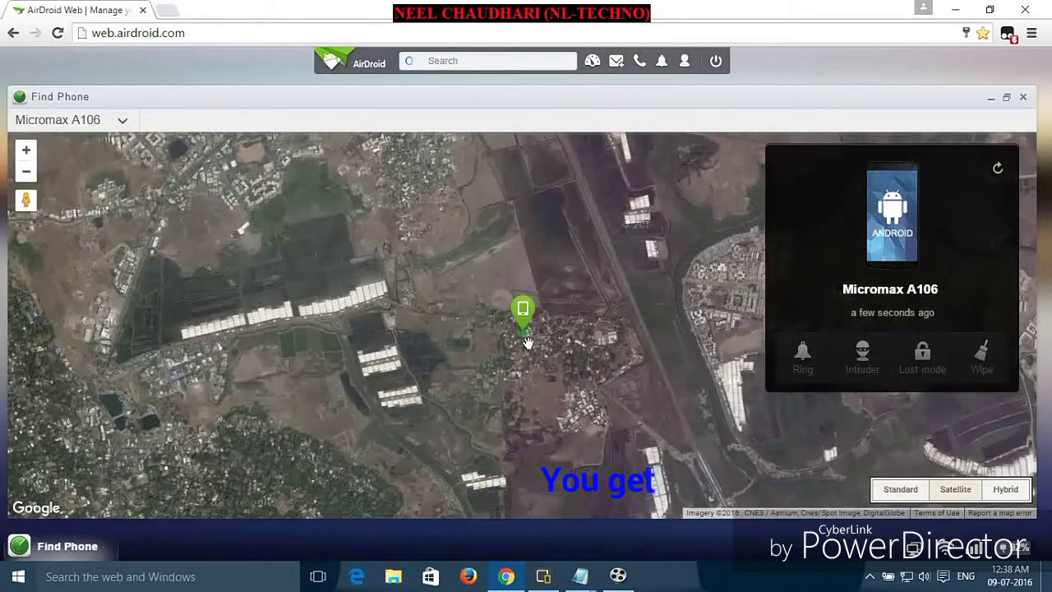
scroll(529, 336, up, 4)
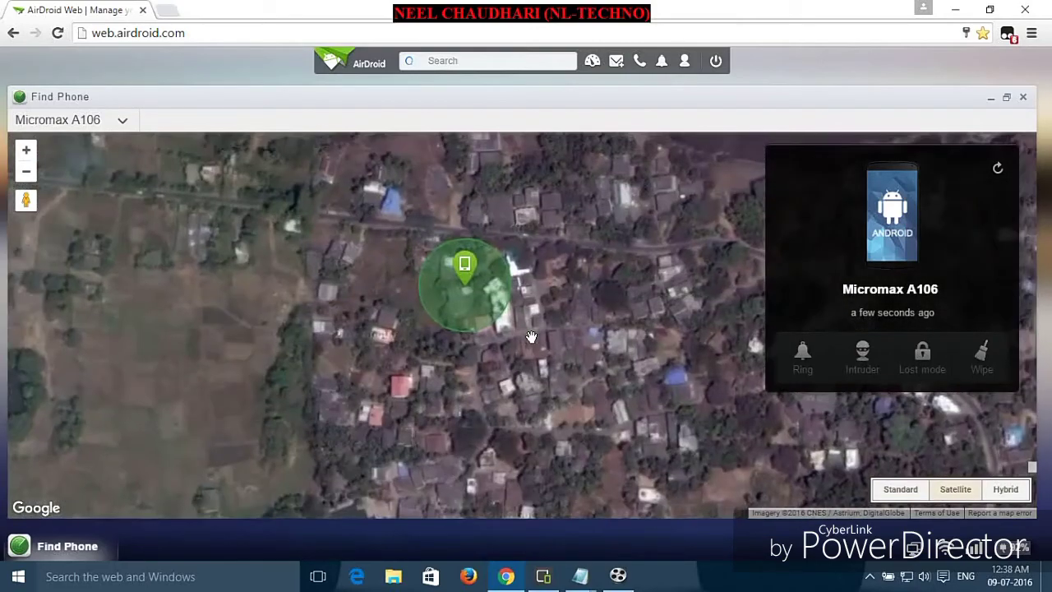
scroll(527, 334, down, 1)
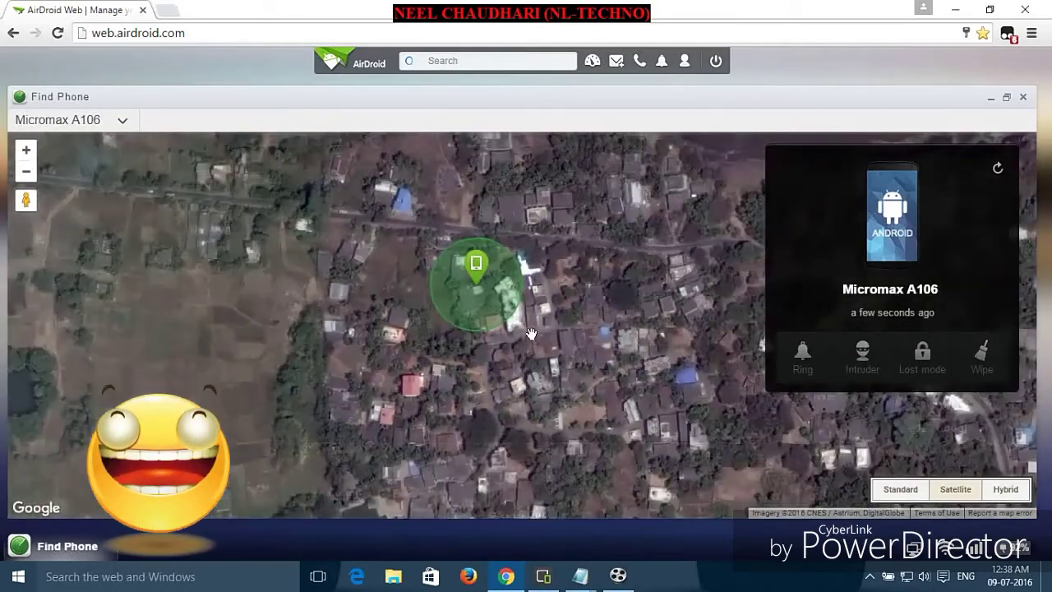
scroll(531, 335, down, 1)
scroll(533, 334, up, 1)
scroll(532, 334, down, 1)
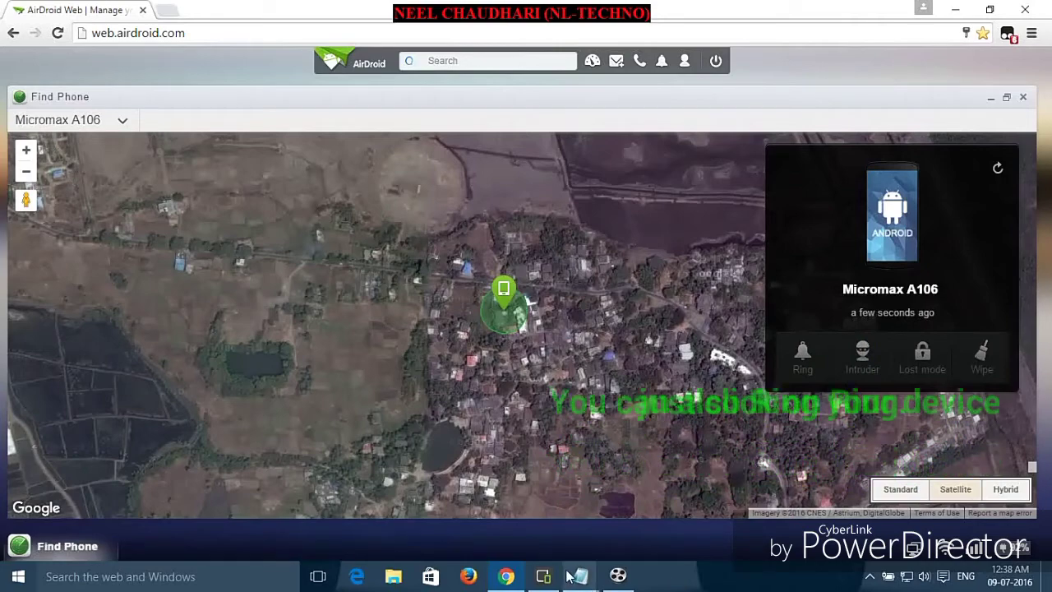
Ring the Micromax A106, dismiss its 'Play sound' alert, and minimize Find Phone.
click(618, 574)
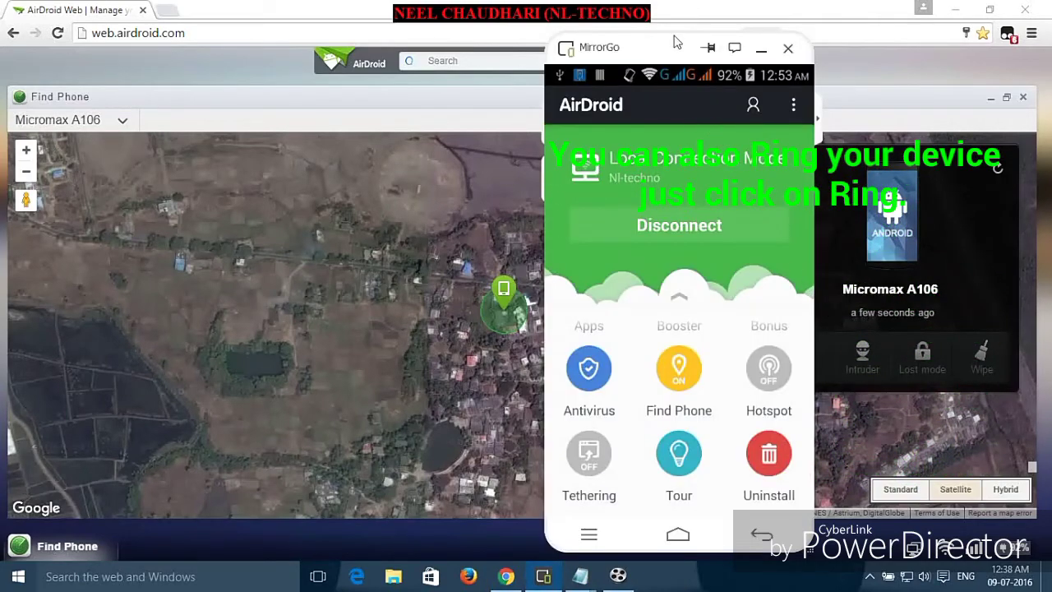
drag(664, 55, 347, 53)
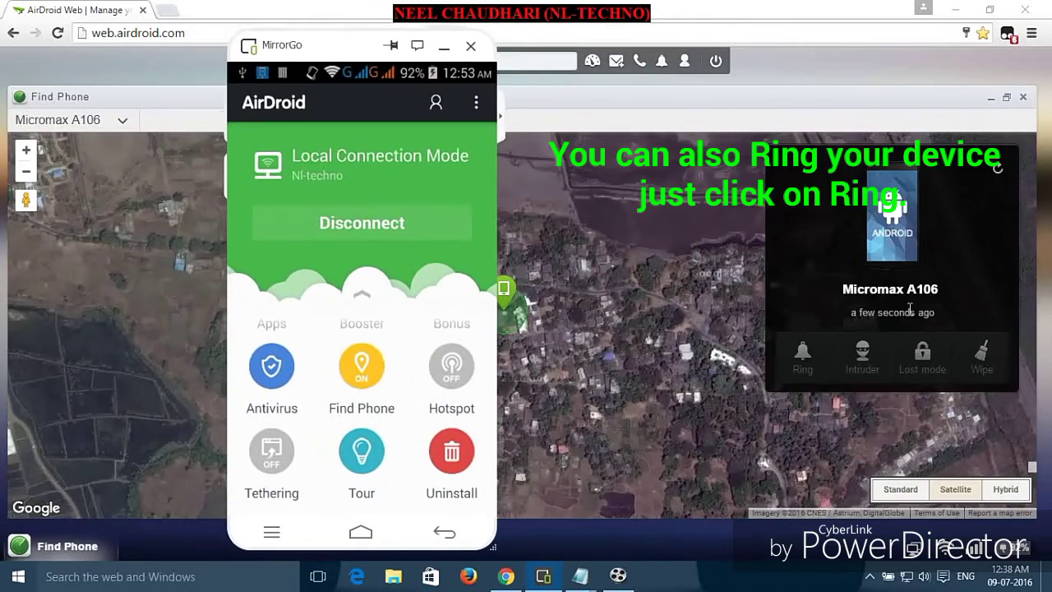
click(803, 355)
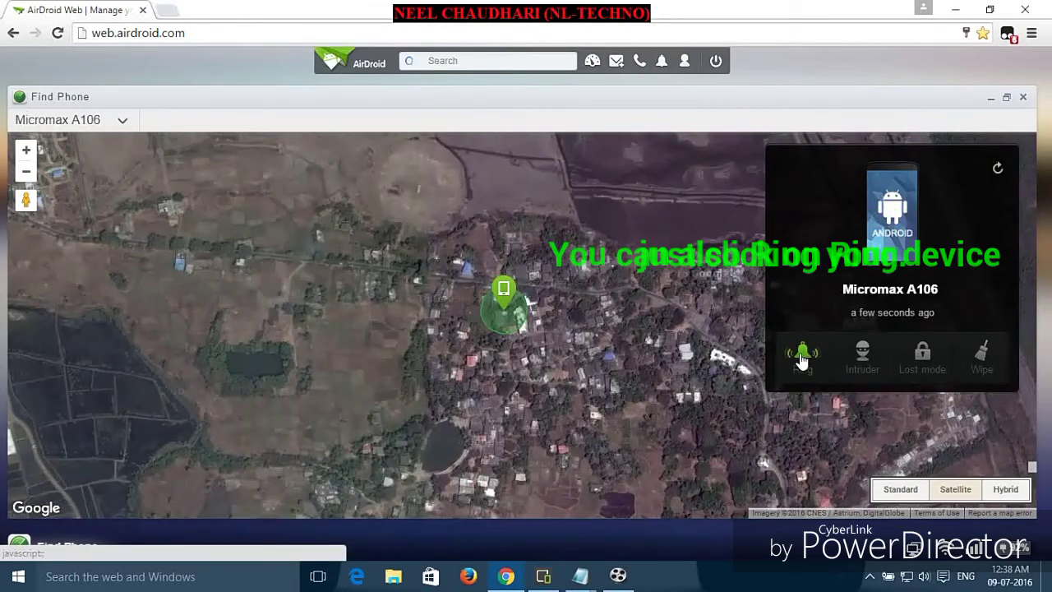
click(618, 574)
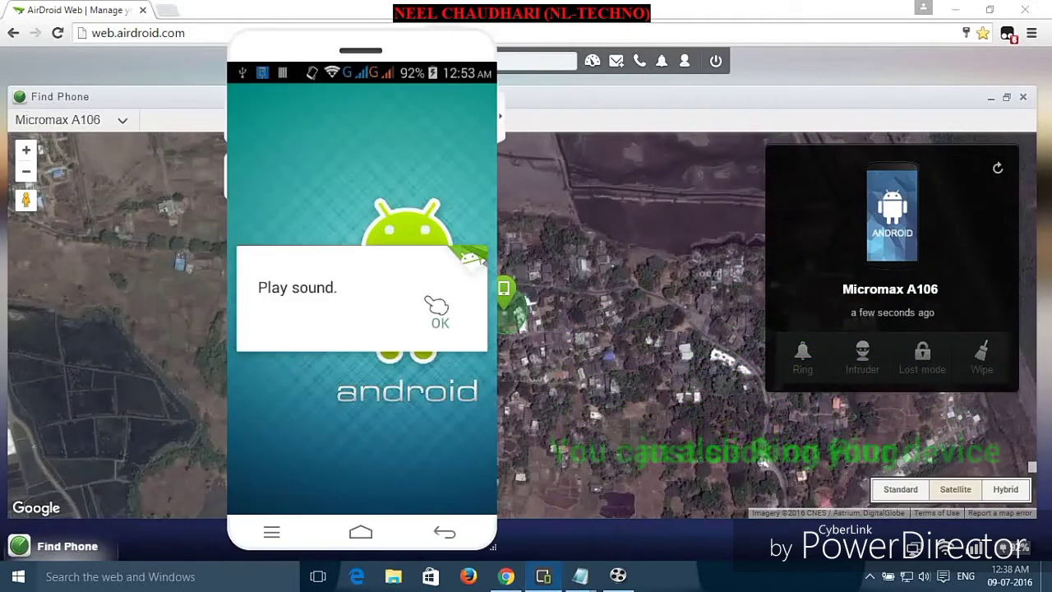
click(457, 330)
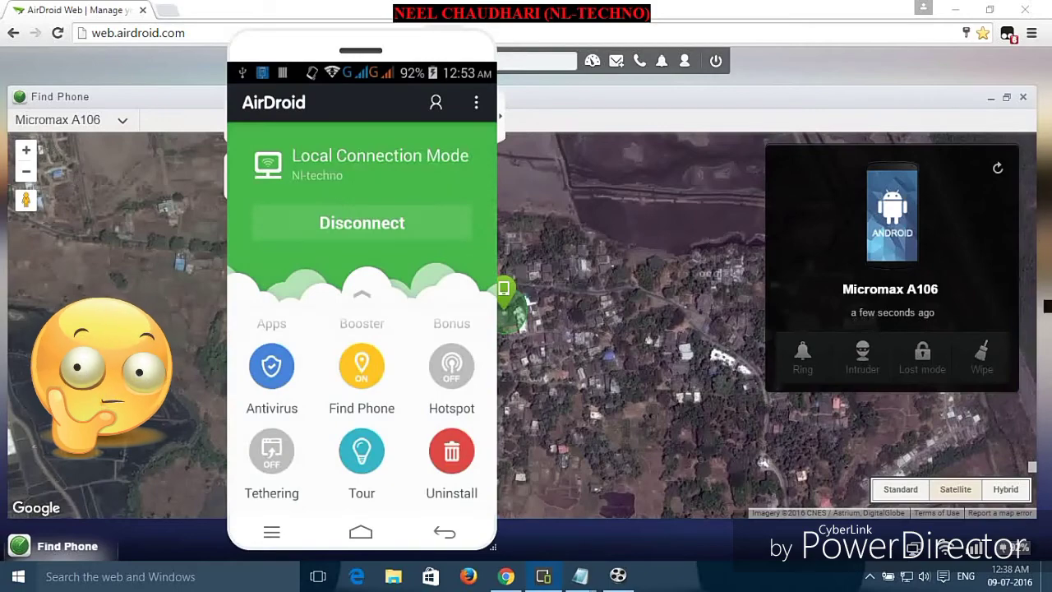
click(991, 98)
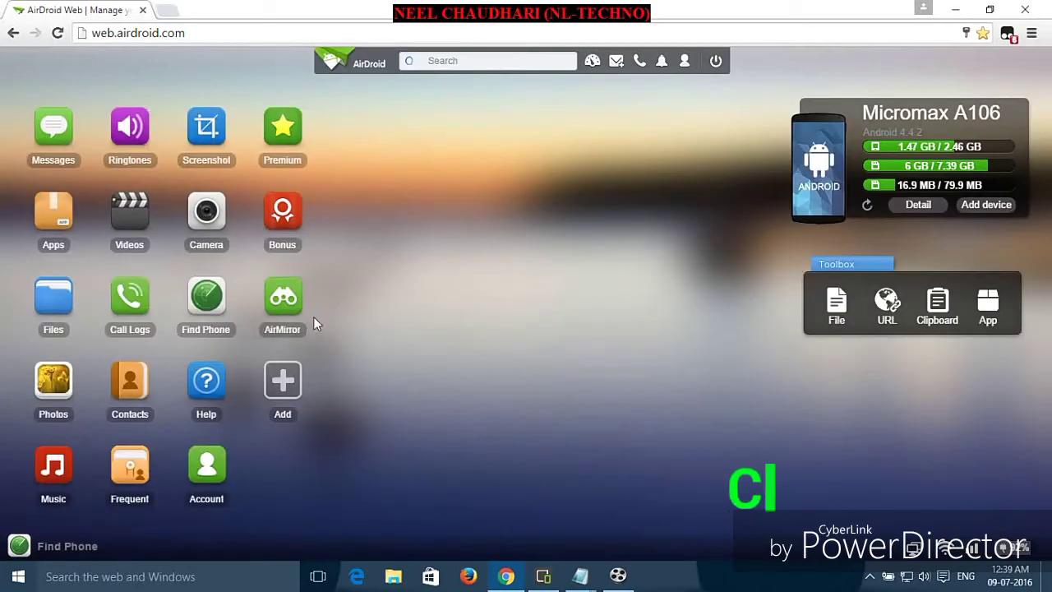
Stream the phone's camera in AirDroid Web while the mirrored phone stays on its home screen.
click(215, 224)
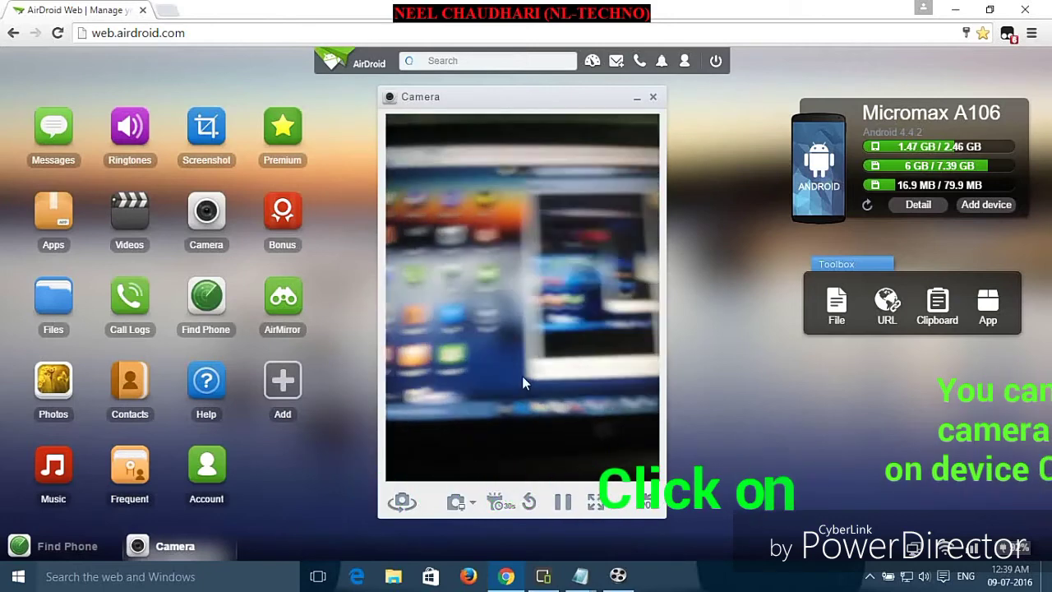
click(547, 577)
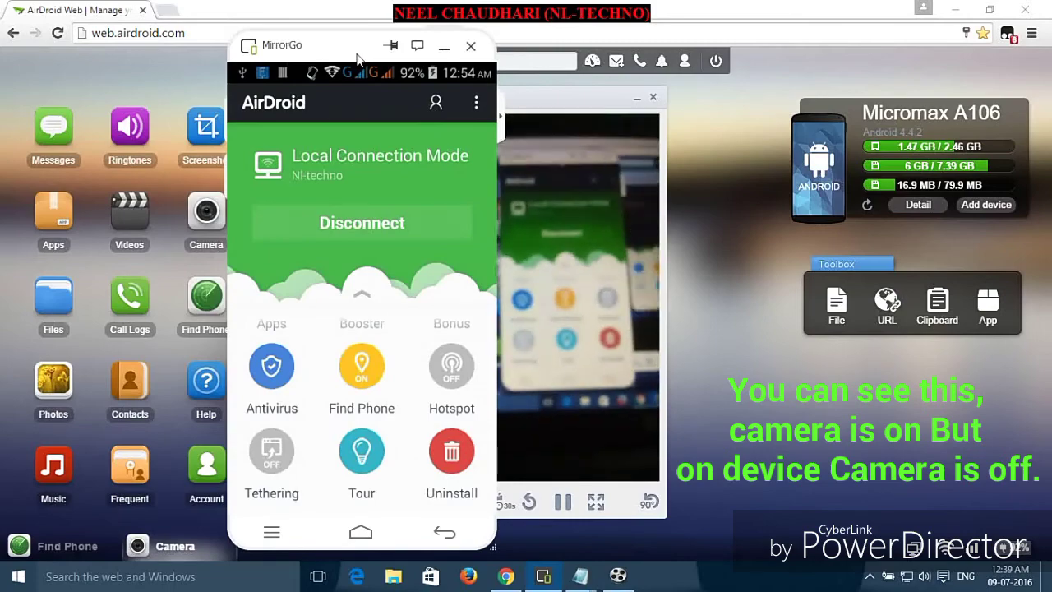
drag(327, 46, 187, 31)
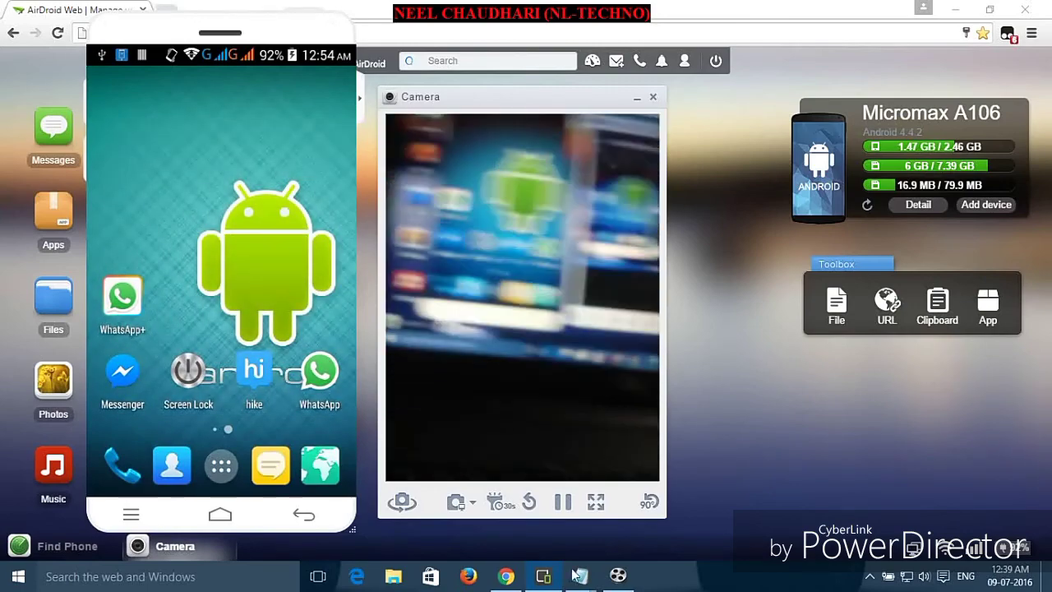
Bring the '24th video lost device' Notepad guide to the front.
mouse_move(580, 576)
click(527, 521)
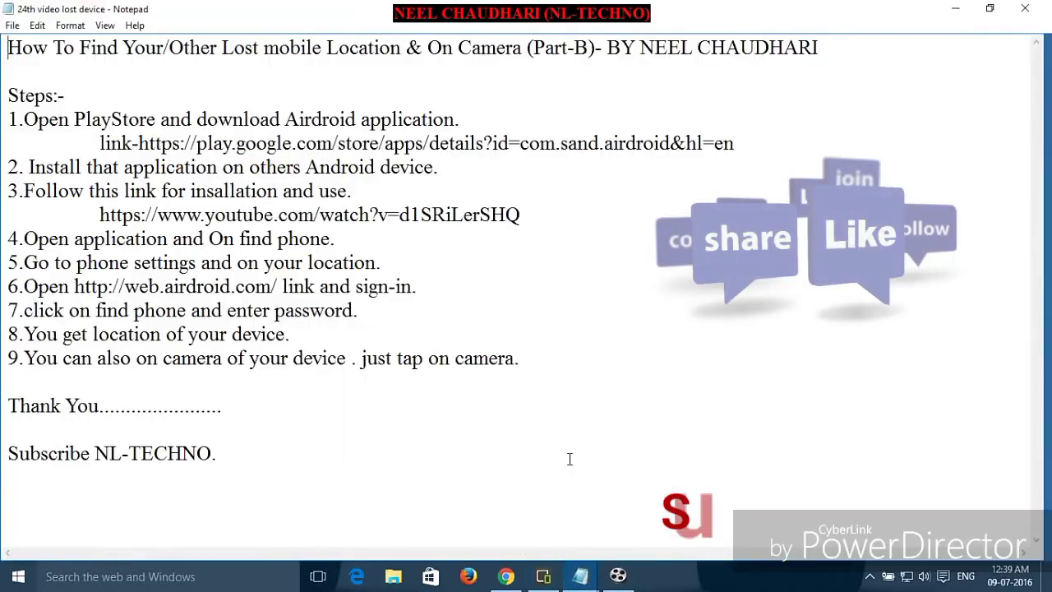